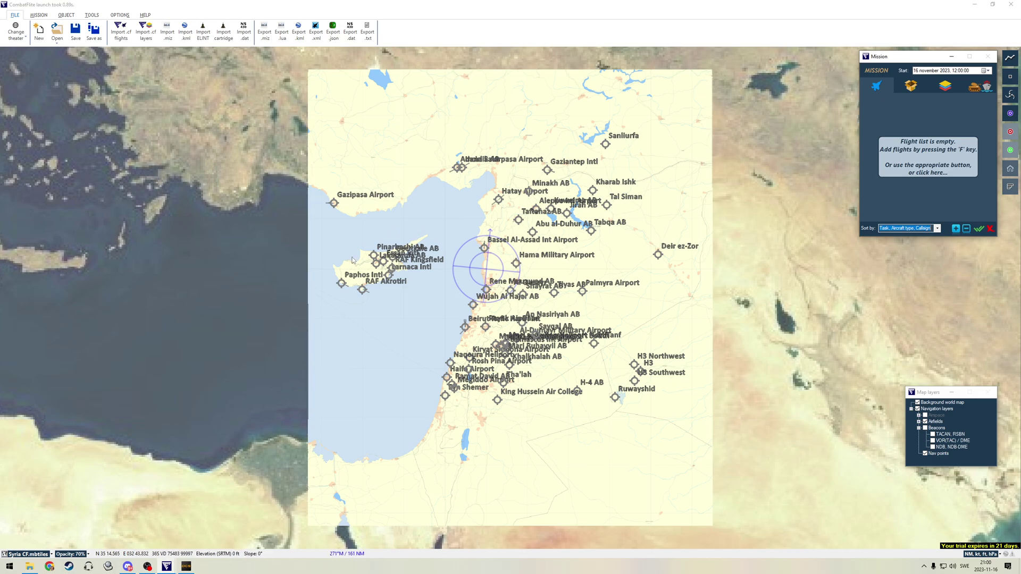
Create a blue USA flight of one AJS-37 Viggen with an empty payload and begin picking its waypoints over Cyprus
{"action": "scroll", "coordinate": [351, 259], "scroll_direction": "up", "scroll_amount": 2}
{"action": "scroll", "coordinate": [352, 257], "scroll_direction": "up", "scroll_amount": 3}
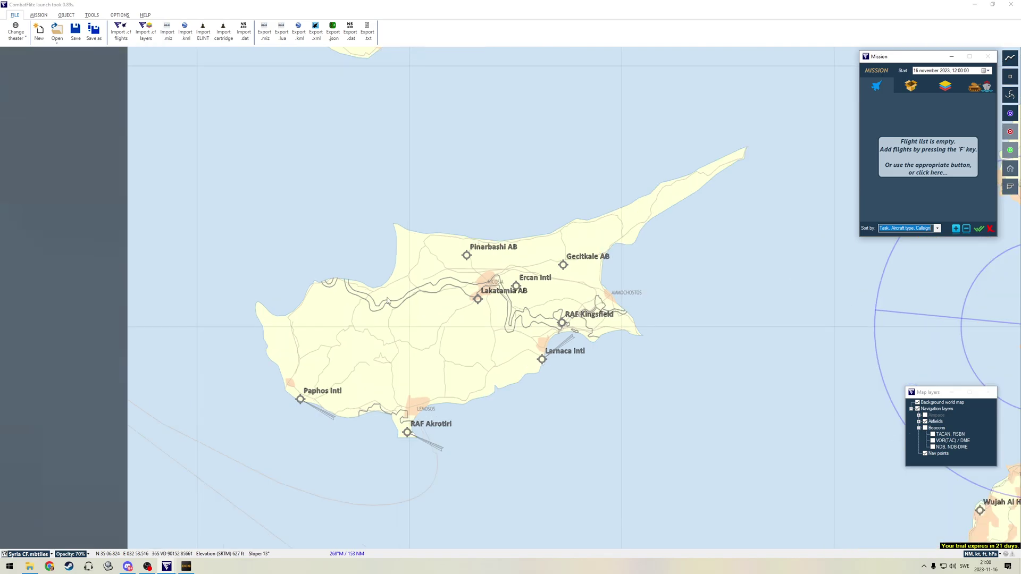
{"action": "mouse_move", "coordinate": [400, 269]}
{"action": "left_mouse_down"}
{"action": "mouse_move", "coordinate": [422, 221]}
{"action": "mouse_move", "coordinate": [395, 268]}
{"action": "left_mouse_up"}
{"action": "scroll", "coordinate": [423, 218], "scroll_direction": "up", "scroll_amount": 2}
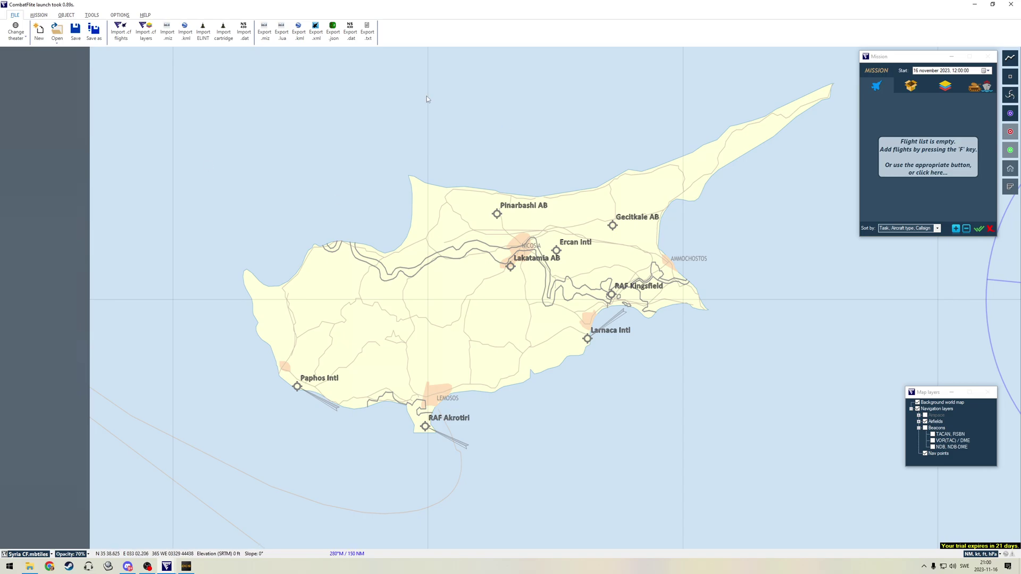
{"action": "left_click", "coordinate": [43, 16]}
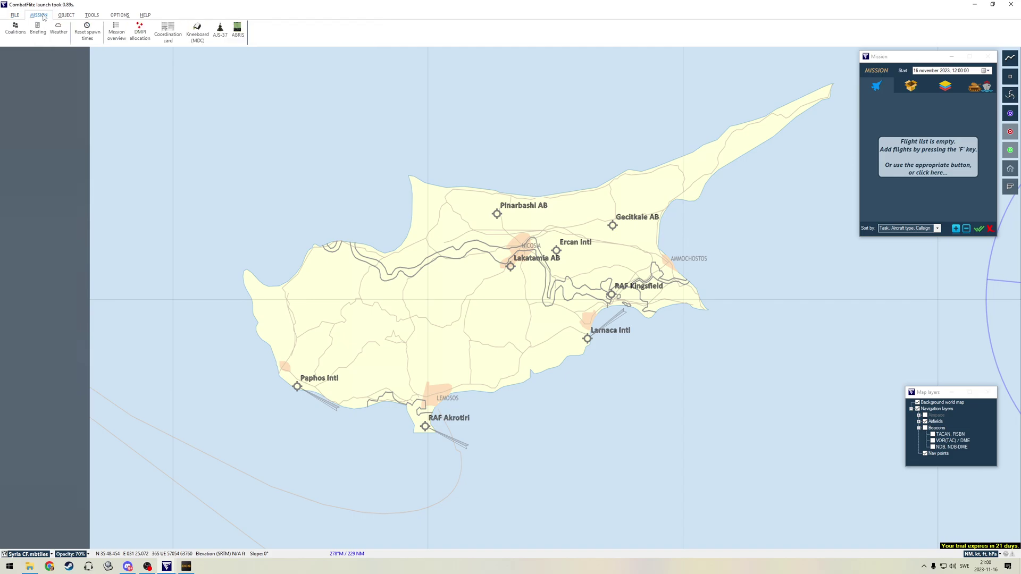
{"action": "left_click", "coordinate": [65, 15]}
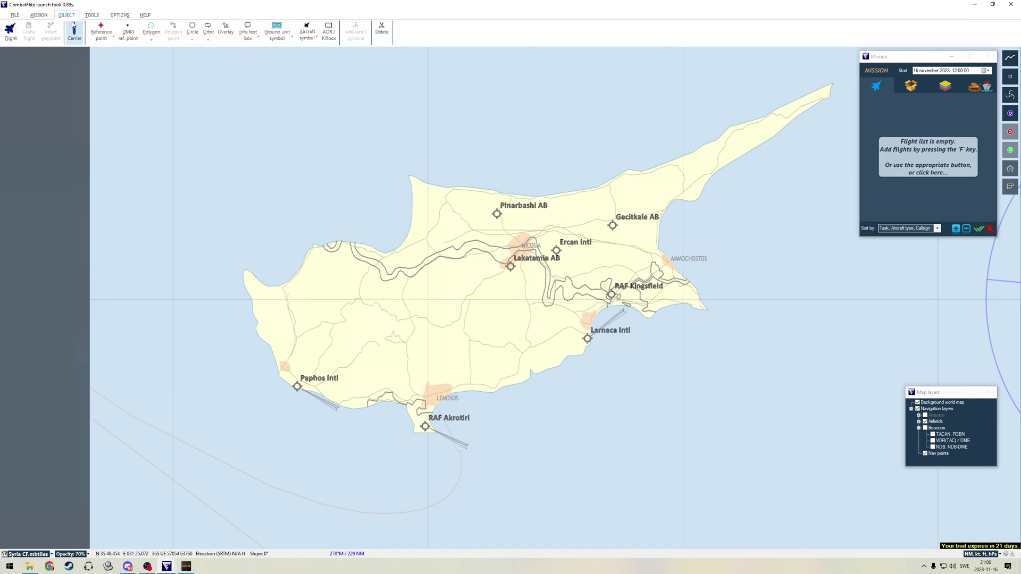
{"action": "left_click", "coordinate": [11, 31]}
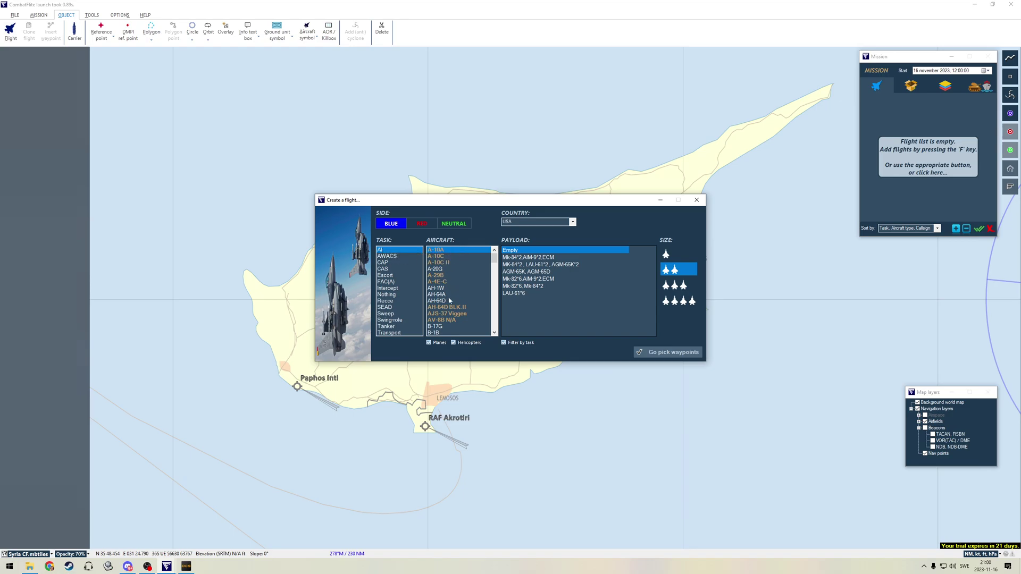
{"action": "left_click", "coordinate": [452, 314]}
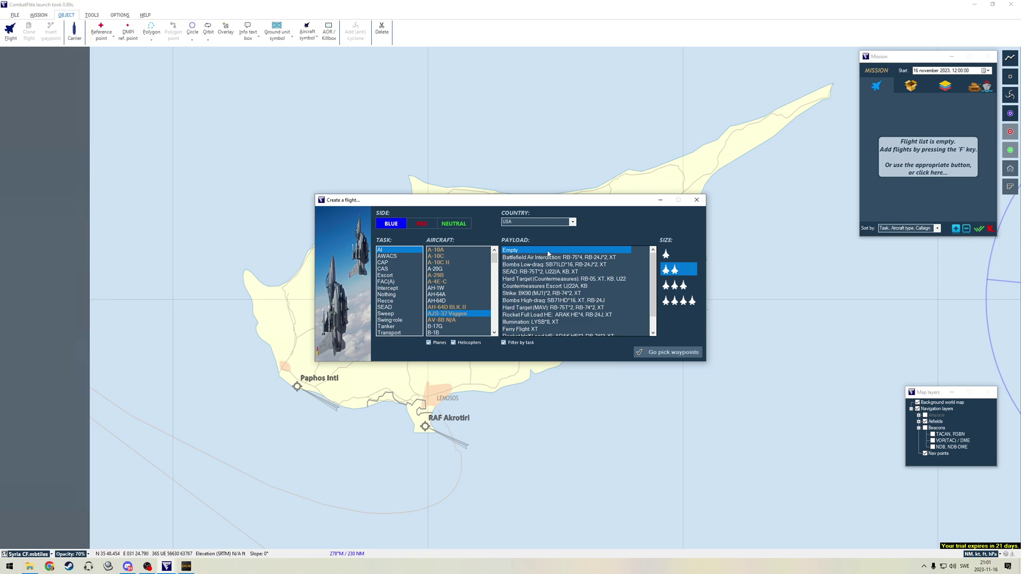
{"action": "left_click", "coordinate": [668, 254]}
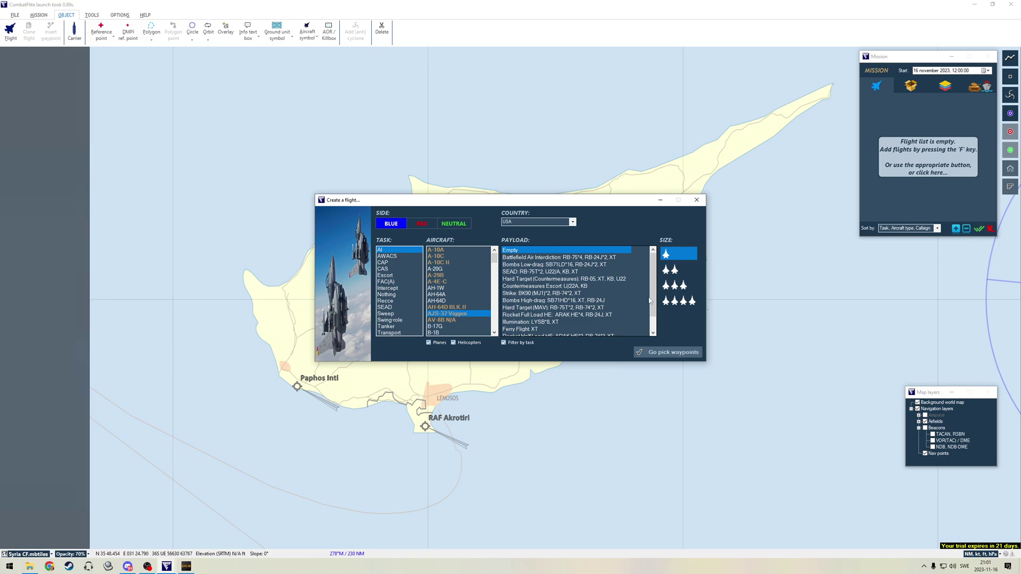
{"action": "left_click", "coordinate": [673, 353]}
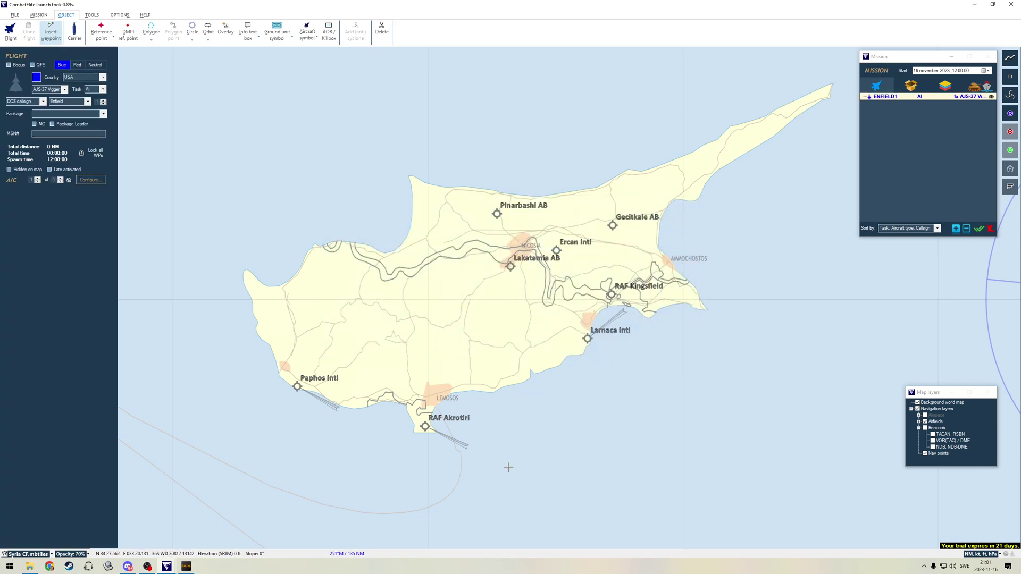
Place the take-off point at RAF Akrotiri, steerpoint 1 on the southeast coast, and steerpoints 2 to 5 westward along Cyprus's north coast
{"action": "left_click", "coordinate": [425, 426]}
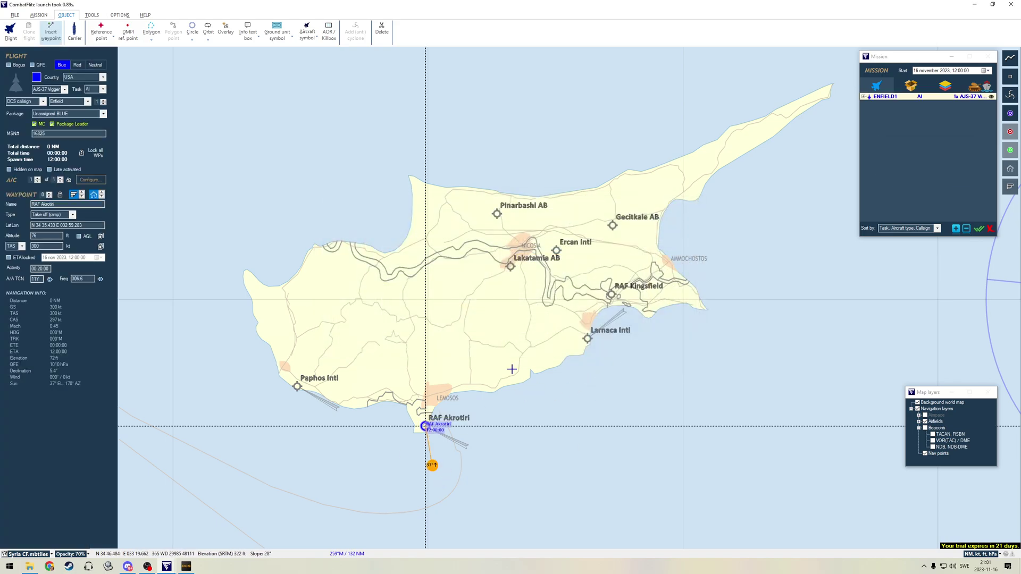
{"action": "left_click", "coordinate": [545, 362]}
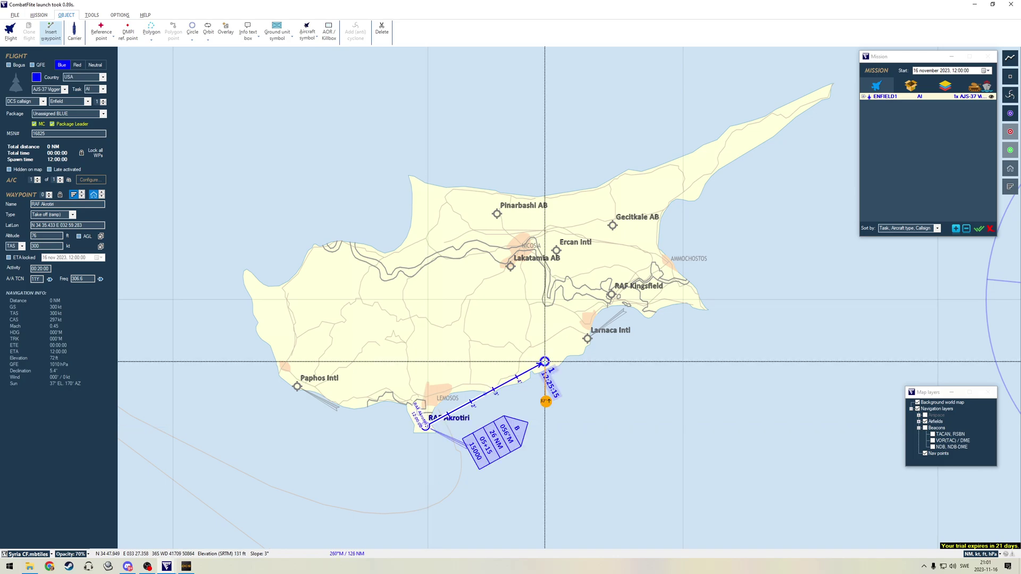
{"action": "left_click", "coordinate": [470, 195]}
{"action": "left_click", "coordinate": [415, 181]}
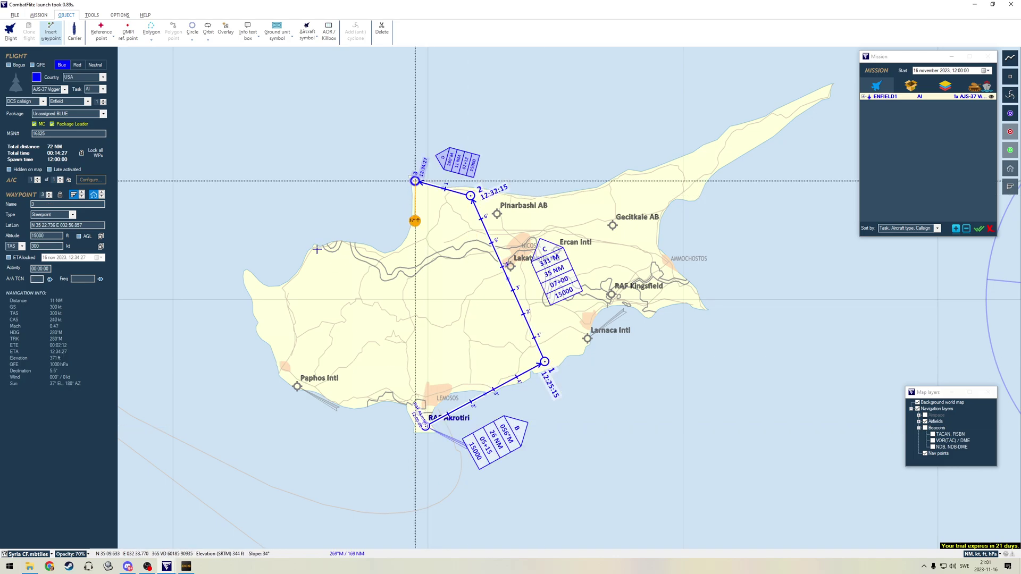
{"action": "left_click", "coordinate": [317, 249]}
{"action": "left_click", "coordinate": [248, 277]}
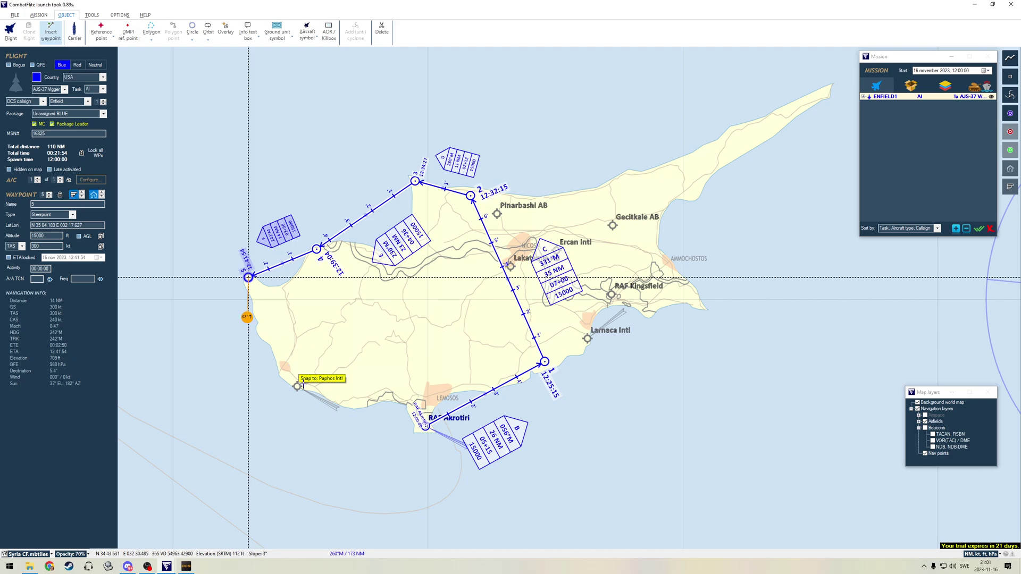
Continue the route through Paphos Intl and steerpoints 7 and 8 over central Cyprus, ending with a landing at RAF Akrotiri
{"action": "left_click", "coordinate": [297, 387]}
{"action": "left_click", "coordinate": [422, 340]}
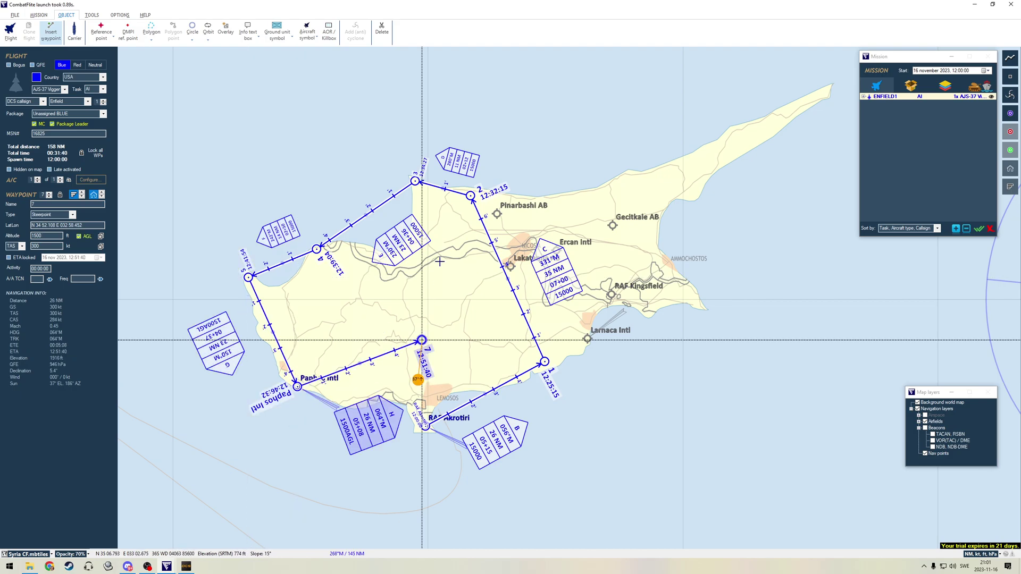
{"action": "left_click", "coordinate": [430, 202]}
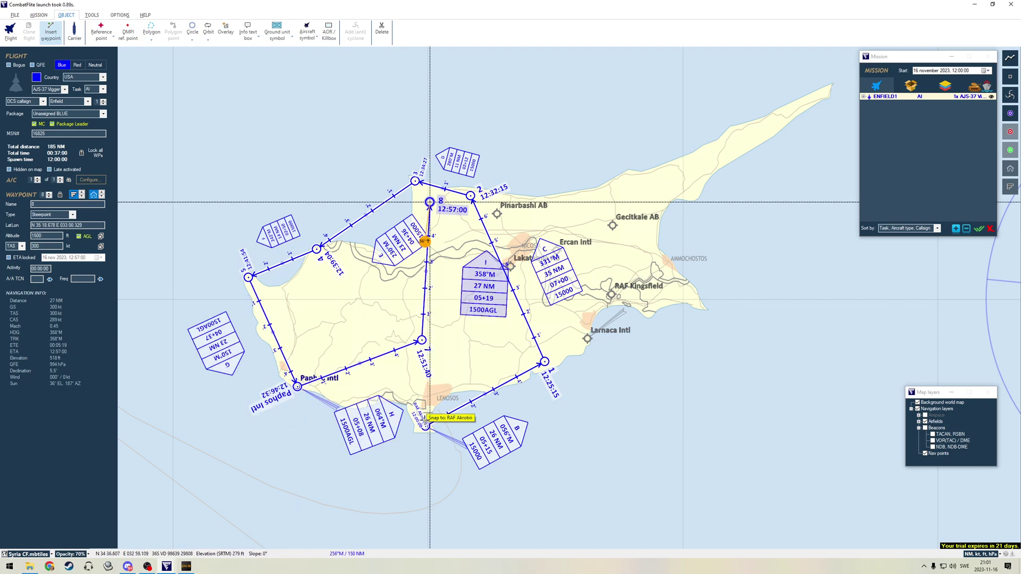
{"action": "left_click", "coordinate": [425, 426]}
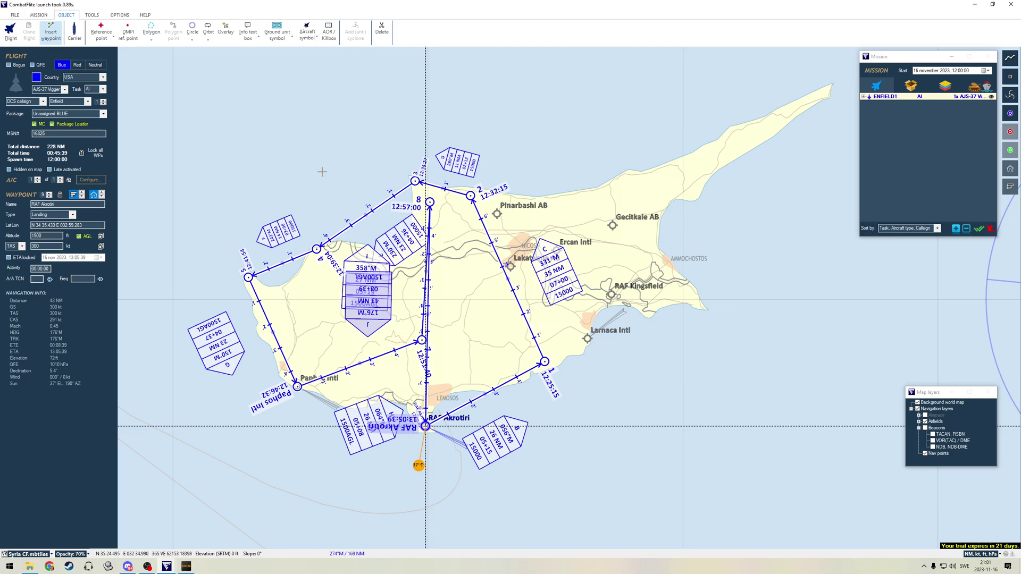
{"action": "left_click_drag", "start_coordinate": [334, 145], "coordinate": [332, 146]}
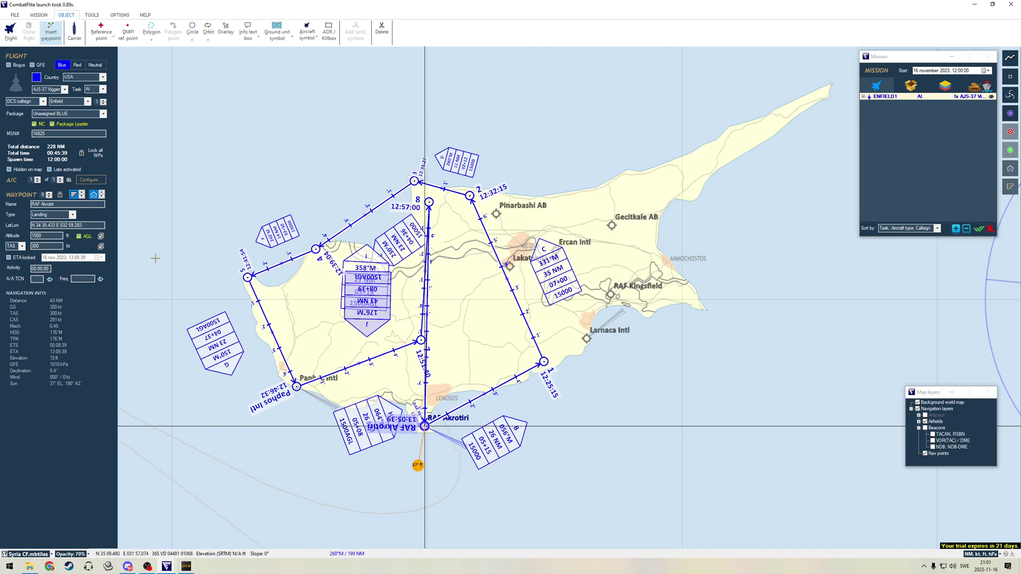
{"action": "left_click", "coordinate": [470, 326]}
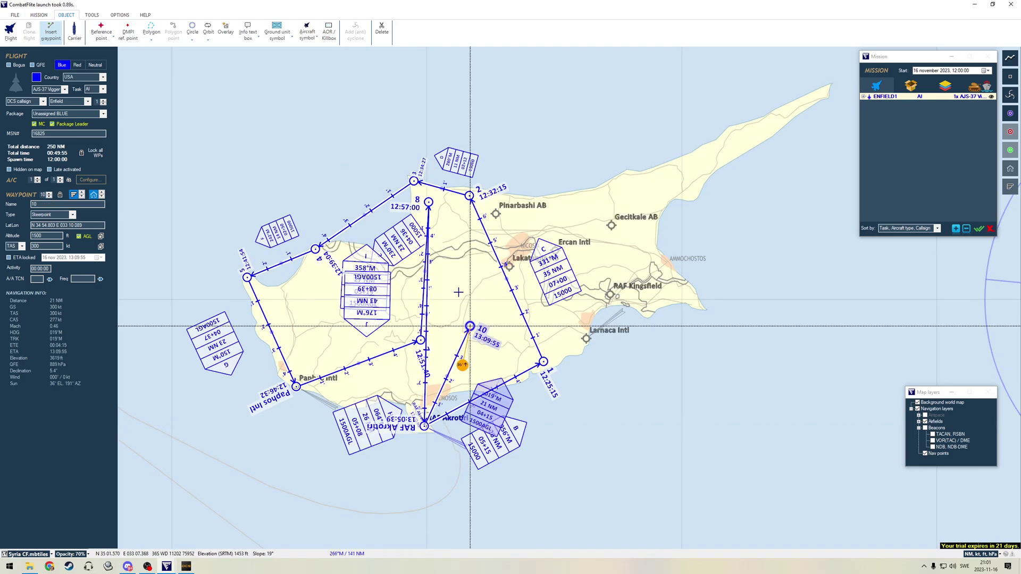
{"action": "key", "text": "Delete"}
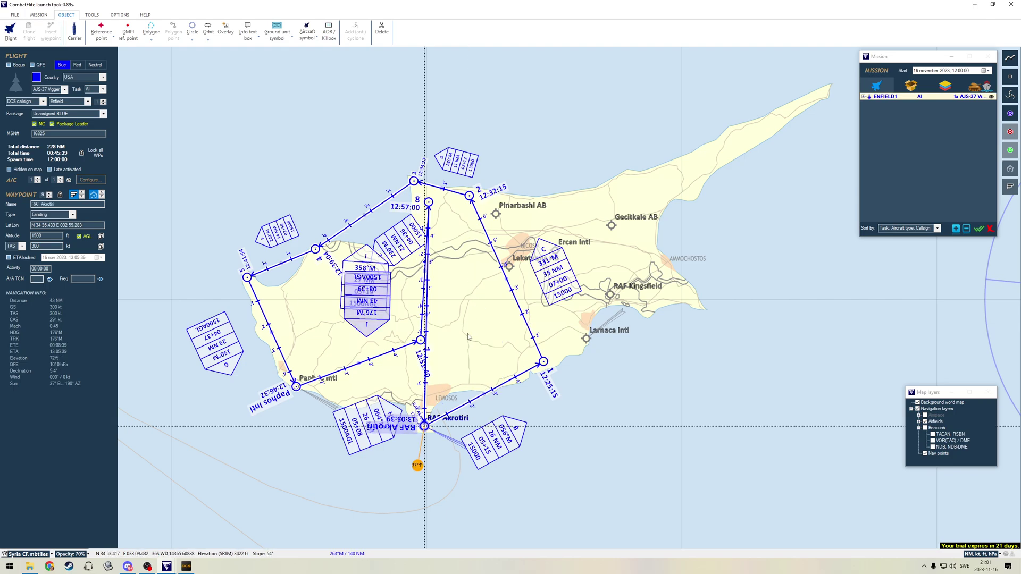
Add a reference point inland southwest of Lakatamia AB and name it FARP
{"action": "left_click_drag", "start_coordinate": [467, 334], "coordinate": [454, 290]}
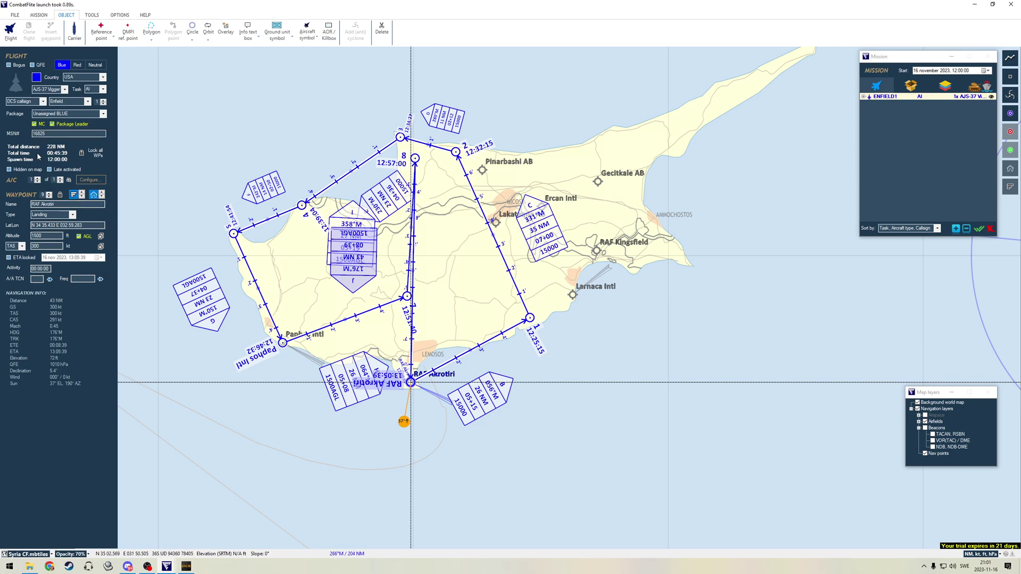
{"action": "left_click", "coordinate": [101, 26]}
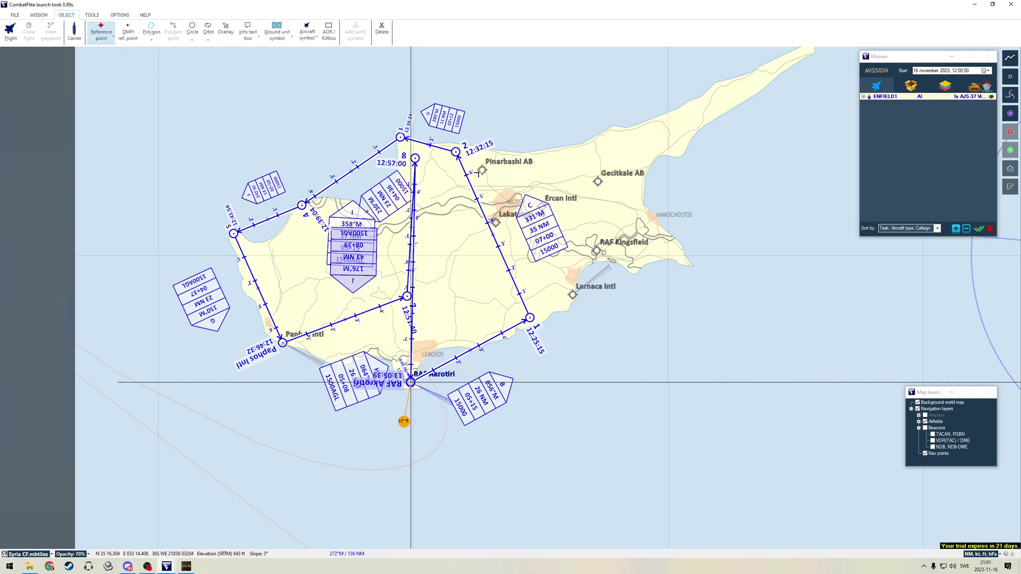
{"action": "left_click", "coordinate": [461, 237]}
{"action": "double_click", "coordinate": [65, 77]}
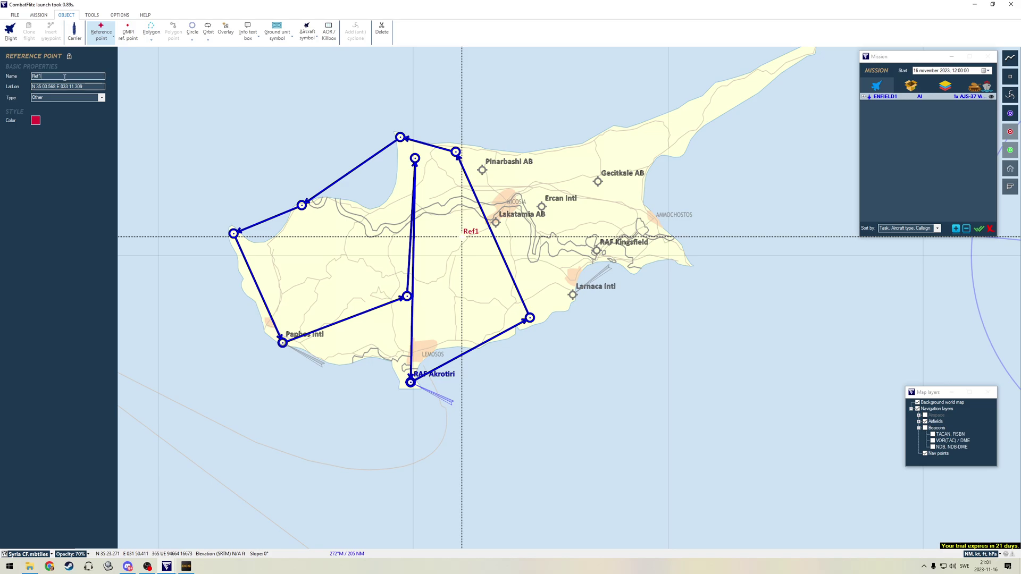
{"action": "key", "text": "BackSpace"}
{"action": "type", "text": "FARP"}
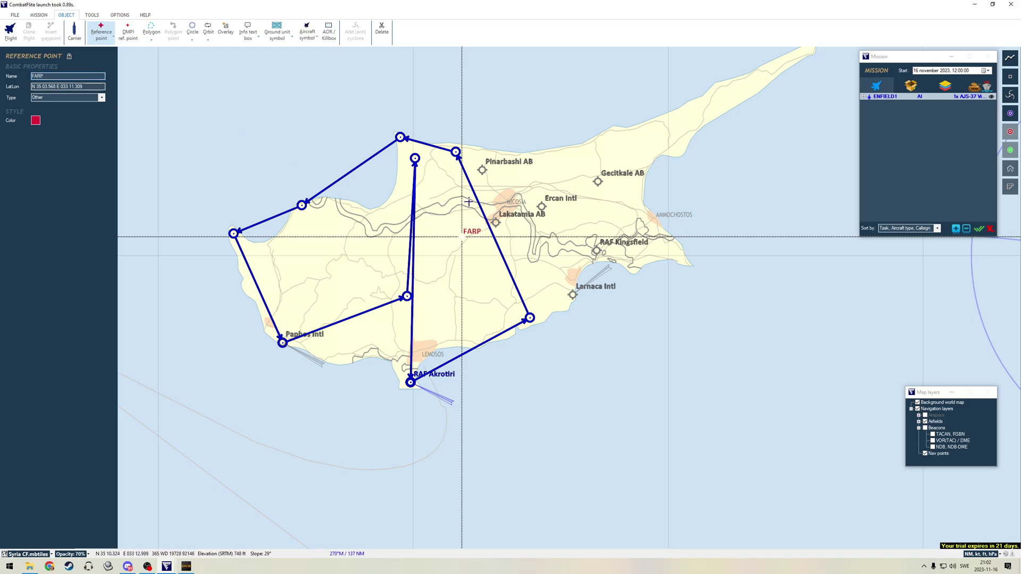
Add a second reference point just north of FARP, name it Checkpoint, and finish placing reference points
{"action": "left_click", "coordinate": [459, 199]}
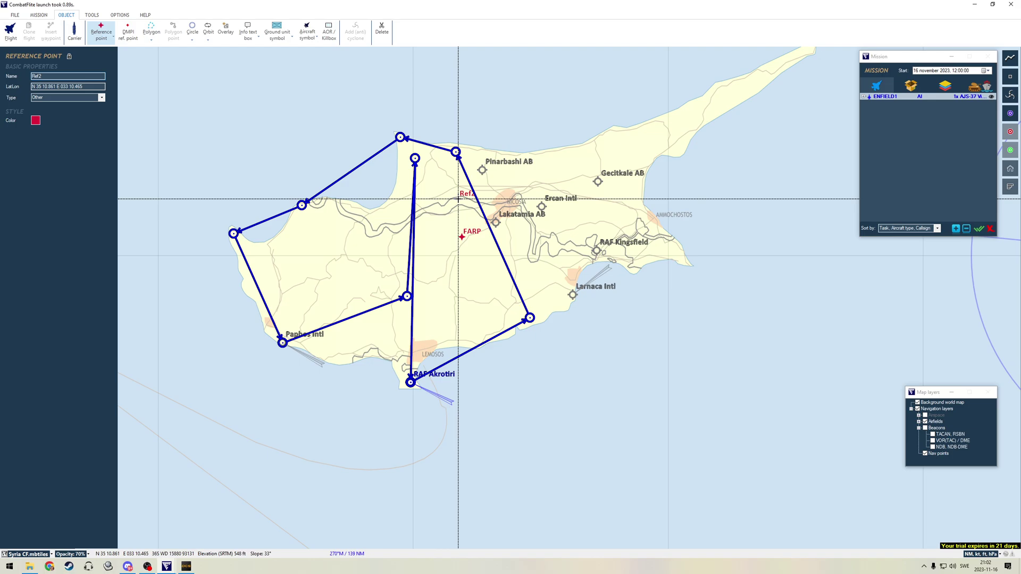
{"action": "double_click", "coordinate": [51, 76]}
{"action": "type", "text": "Checkpoint"}
{"action": "left_click", "coordinate": [101, 32]}
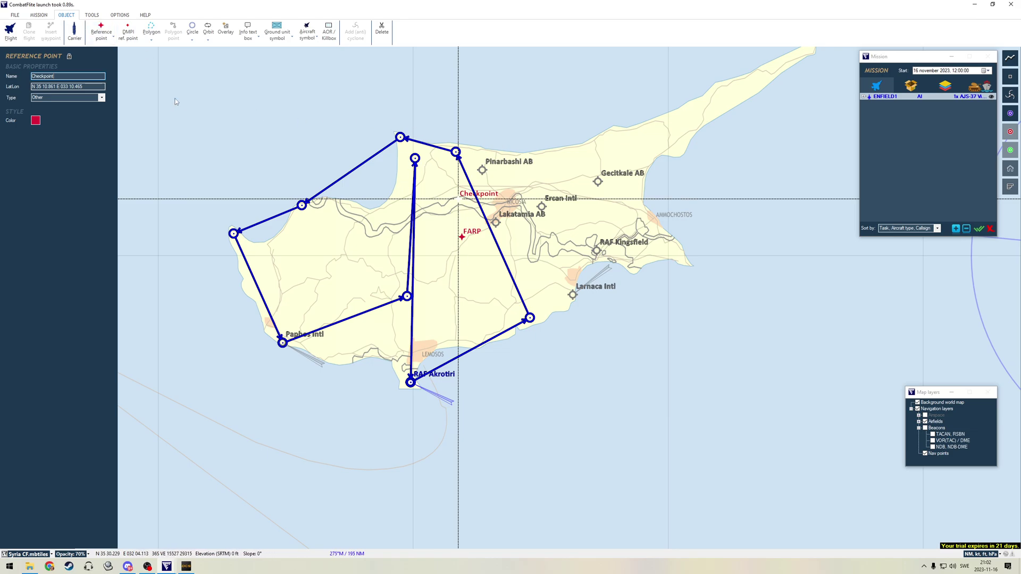
Open the AJS-37 data cartridge export and select the Enfield1 flight
{"action": "left_click", "coordinate": [40, 15]}
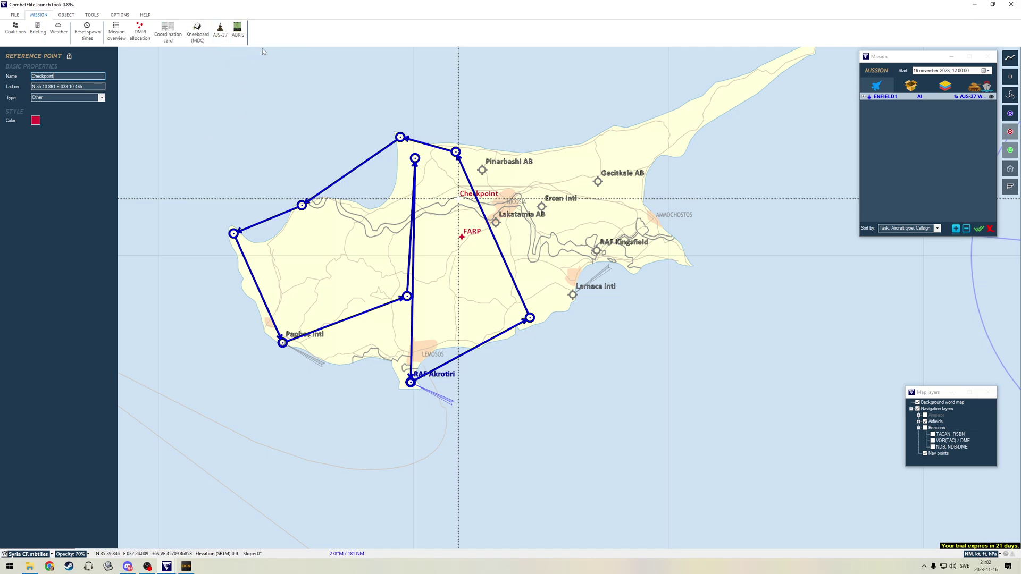
{"action": "left_click", "coordinate": [220, 32]}
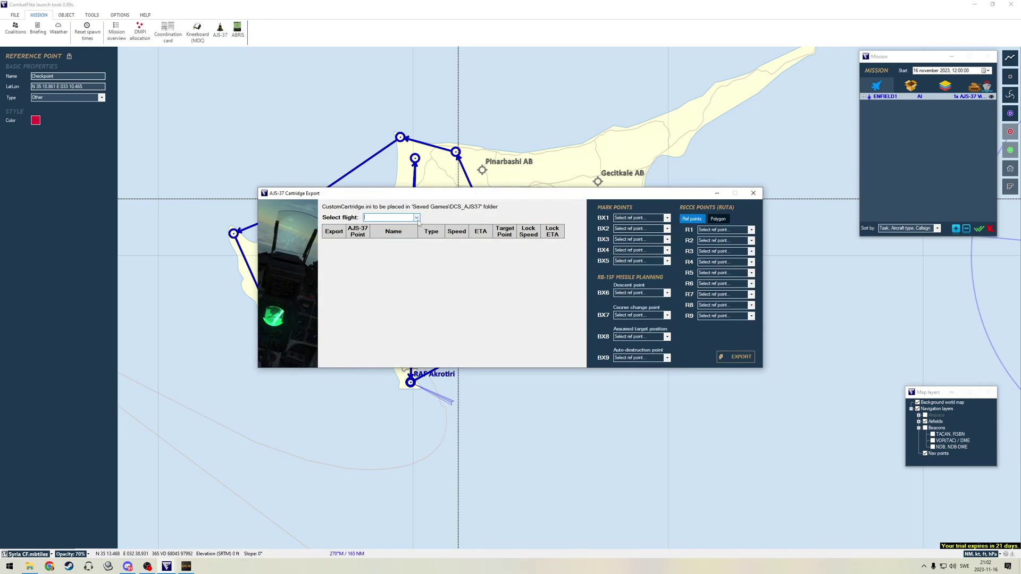
{"action": "left_click", "coordinate": [417, 218]}
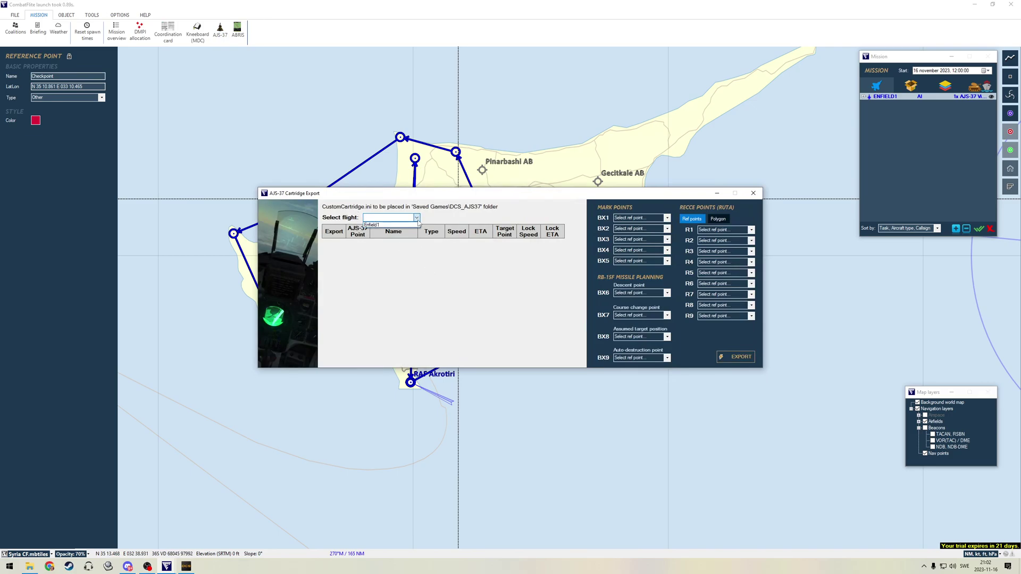
{"action": "left_click", "coordinate": [381, 226]}
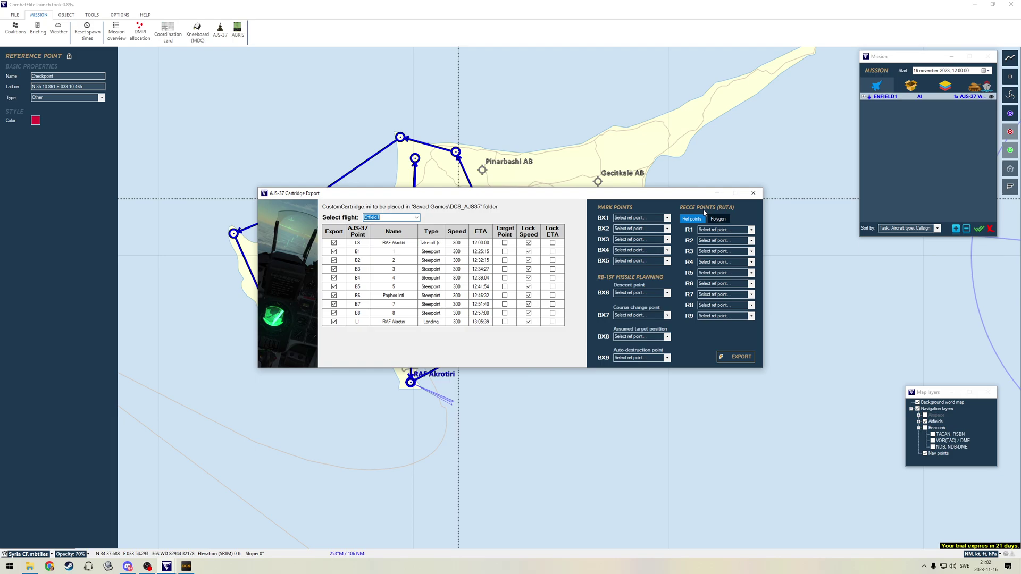
Assign FARP to mark point BX1 and Checkpoint to BX2, and flag waypoint B3 as a target point
{"action": "left_click", "coordinate": [638, 218]}
{"action": "left_click", "coordinate": [639, 219]}
{"action": "left_click", "coordinate": [638, 231]}
{"action": "left_click", "coordinate": [667, 229]}
{"action": "left_click", "coordinate": [638, 247]}
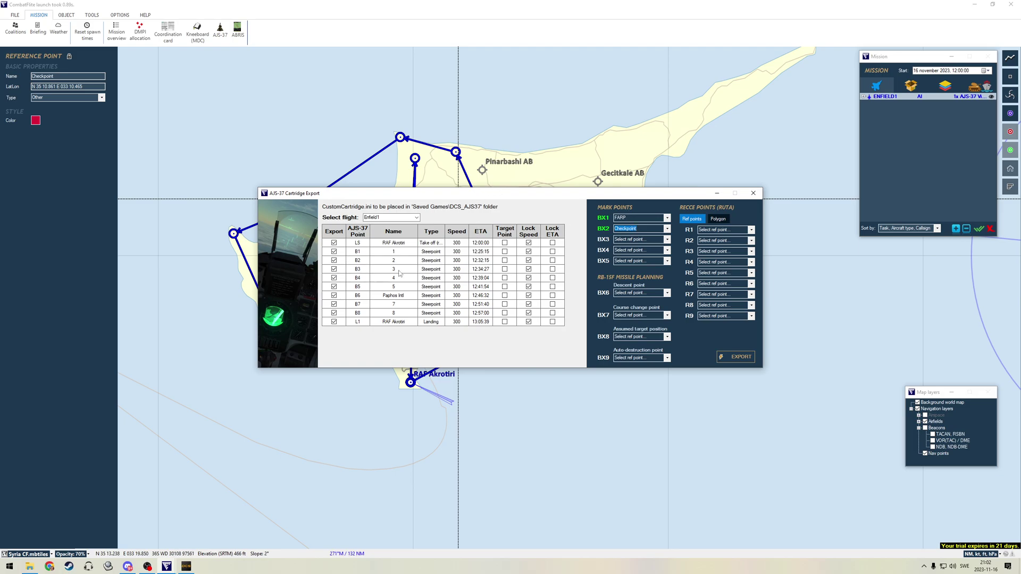
{"action": "left_click", "coordinate": [505, 269]}
Export the cartridge as test3.ini in the DCS_AJS37 saved games folder, agreeing to create the new file
{"action": "left_click", "coordinate": [738, 357]}
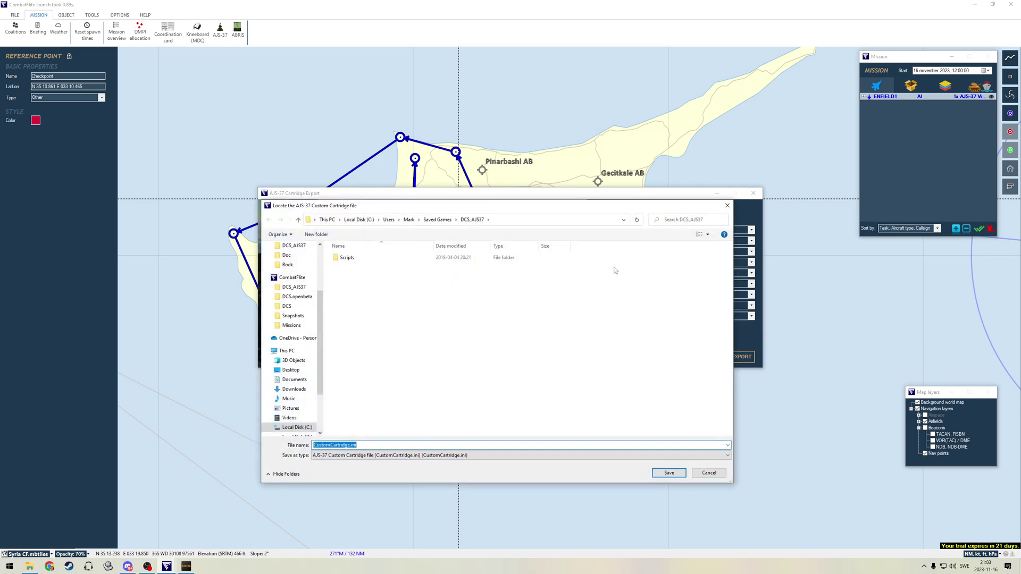
{"action": "left_click", "coordinate": [420, 445]}
{"action": "key", "text": "Left"}
{"action": "key", "text": "Left"}
{"action": "key", "text": "Left"}
{"action": "key", "text": "Left"}
{"action": "key", "text": "BackSpace"}
{"action": "key", "text": "BackSpace"}
{"action": "key", "text": "BackSpace"}
{"action": "key", "text": "BackSpace"}
{"action": "key", "text": "BackSpace"}
{"action": "key", "text": "BackSpace"}
{"action": "key", "text": "BackSpace"}
{"action": "key", "text": "BackSpace"}
{"action": "key", "text": "BackSpace"}
{"action": "key", "text": "BackSpace"}
{"action": "key", "text": "BackSpace"}
{"action": "key", "text": "BackSpace"}
{"action": "key", "text": "BackSpace"}
{"action": "key", "text": "BackSpace"}
{"action": "key", "text": "BackSpace"}
{"action": "type", "text": "test3"}
{"action": "left_click", "coordinate": [669, 472]}
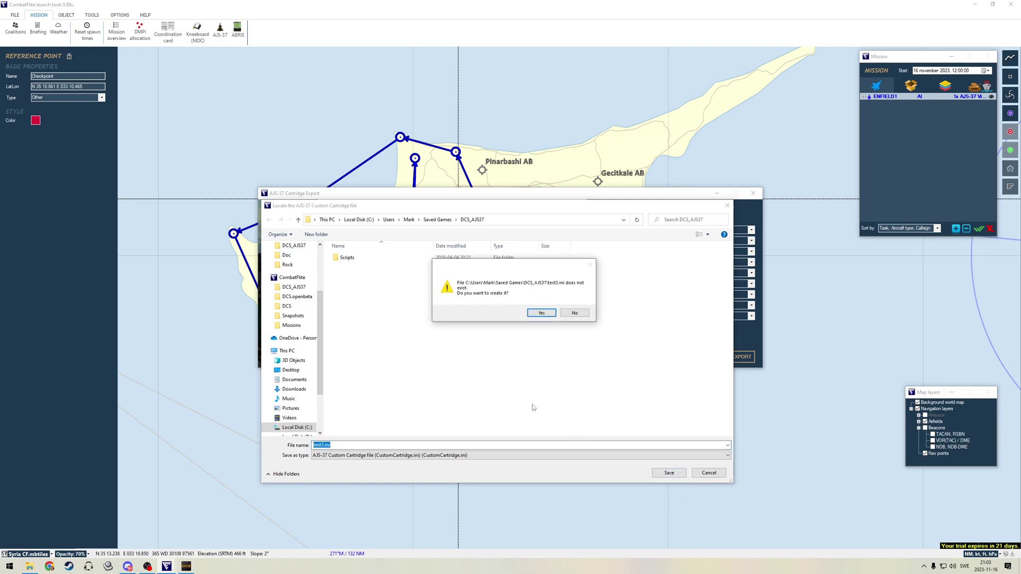
{"action": "left_click", "coordinate": [540, 314]}
{"action": "left_click", "coordinate": [579, 282]}
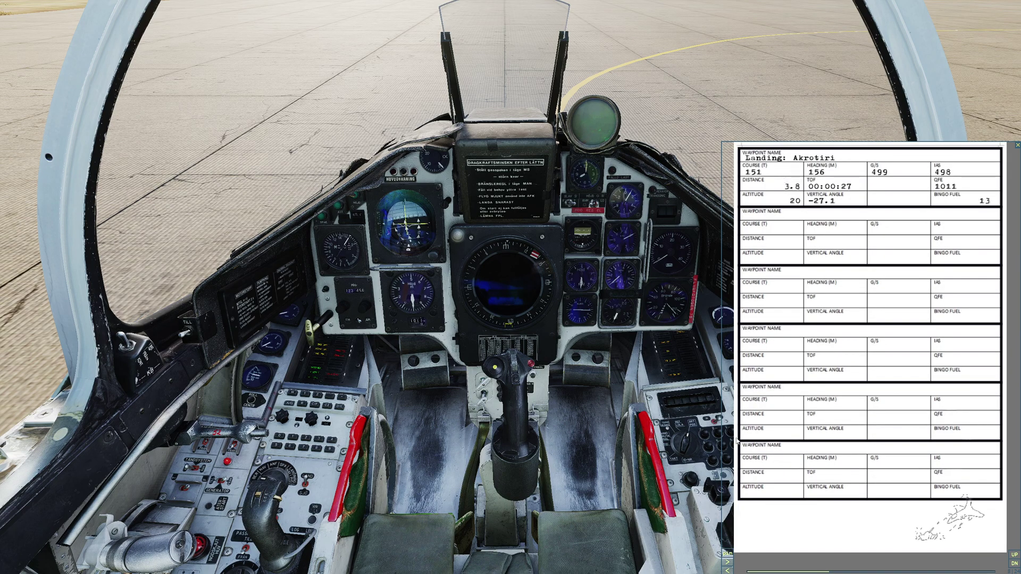
In the DCS Viggen cockpit, turn the kneeboard to the ground crew settings and cycle to the CombatFlite Custom Cartridge
{"action": "left_click", "coordinate": [727, 562]}
{"action": "left_click", "coordinate": [727, 562]}
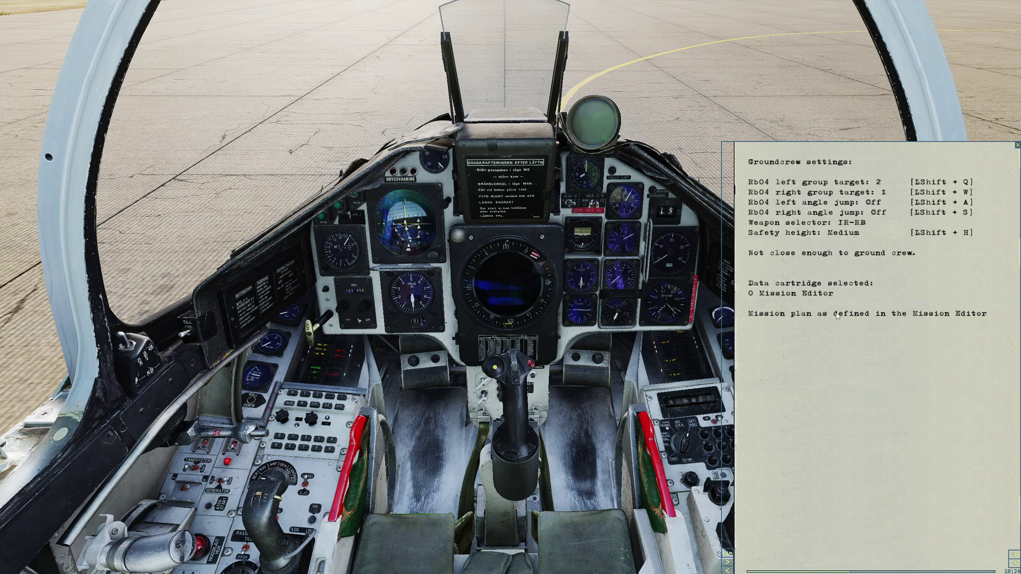
{"action": "key", "text": "shift+d"}
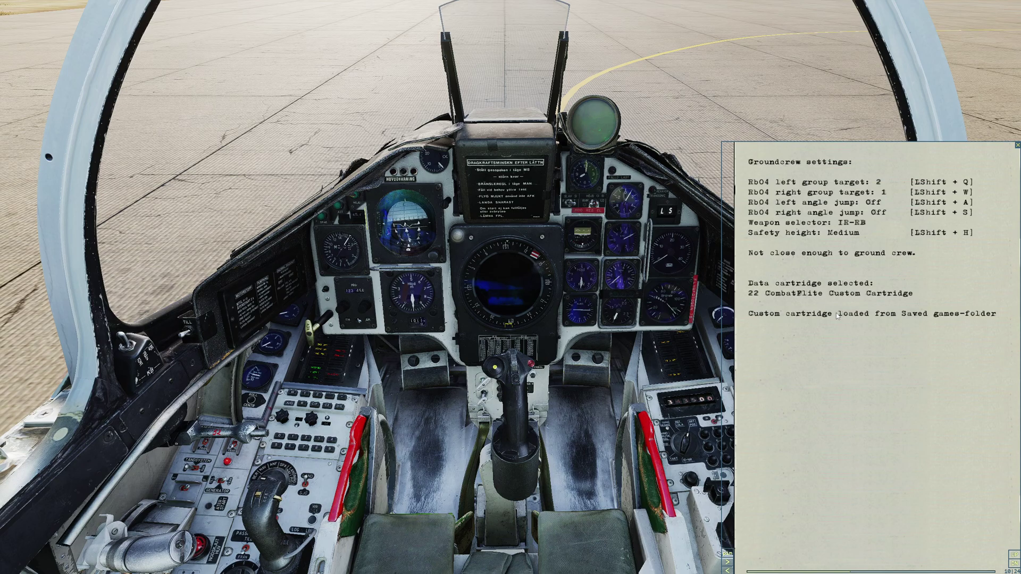
{"action": "key", "text": "shift+d"}
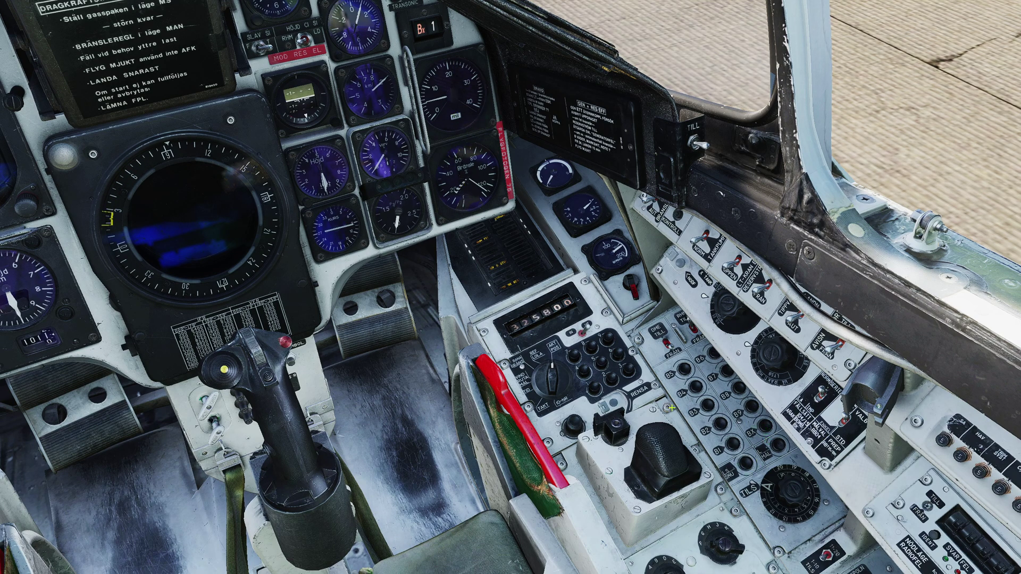
Select waypoints B4 and target point 3 in the Viggen's navigation computer to check the loaded cartridge route
{"action": "left_click", "coordinate": [612, 379]}
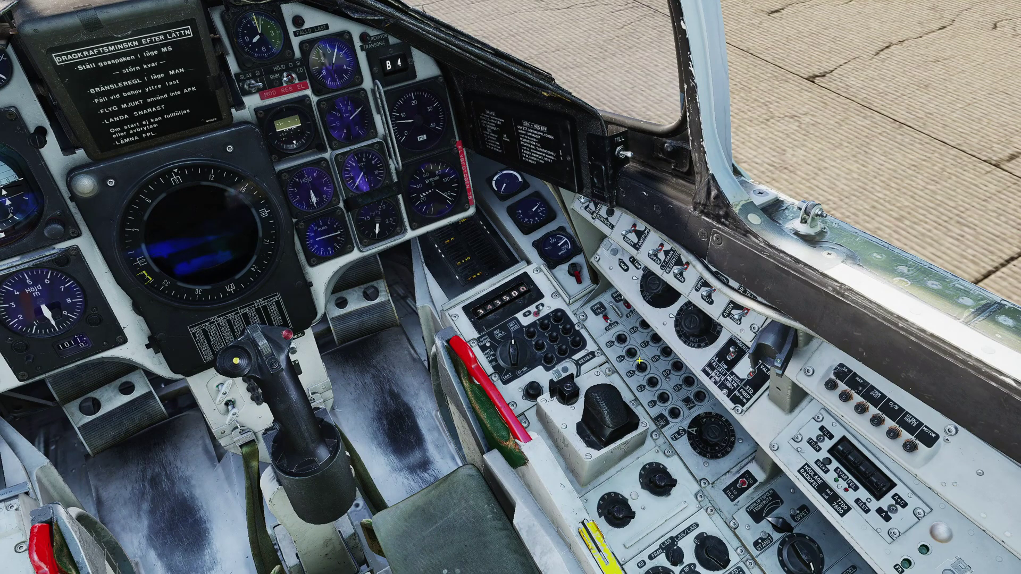
{"action": "left_click", "coordinate": [643, 366]}
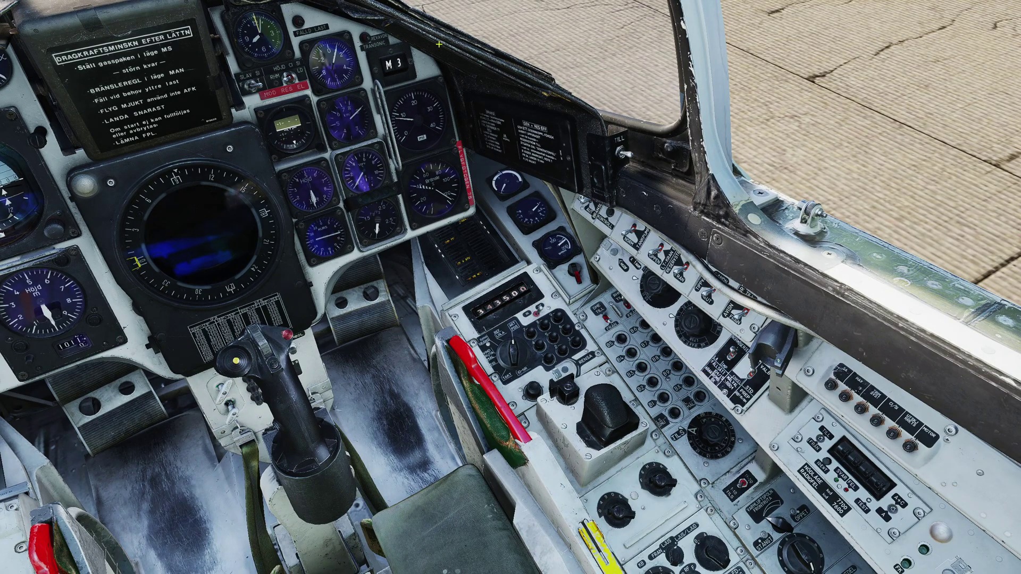